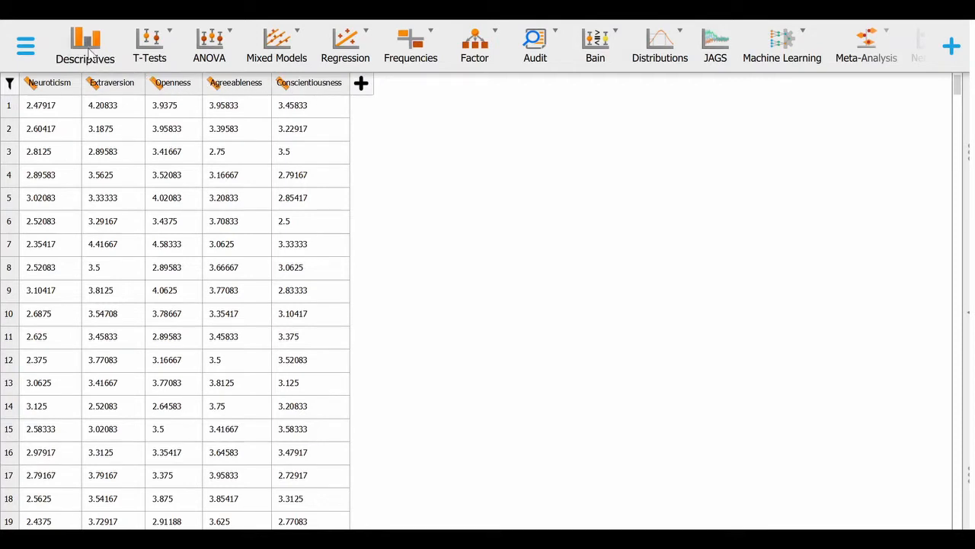
# Create a Descriptive Statistics analysis with Neuroticism, Extraversion, Openness, Agreeableness and Conscientiousness as variables
pyautogui.click(88, 51)
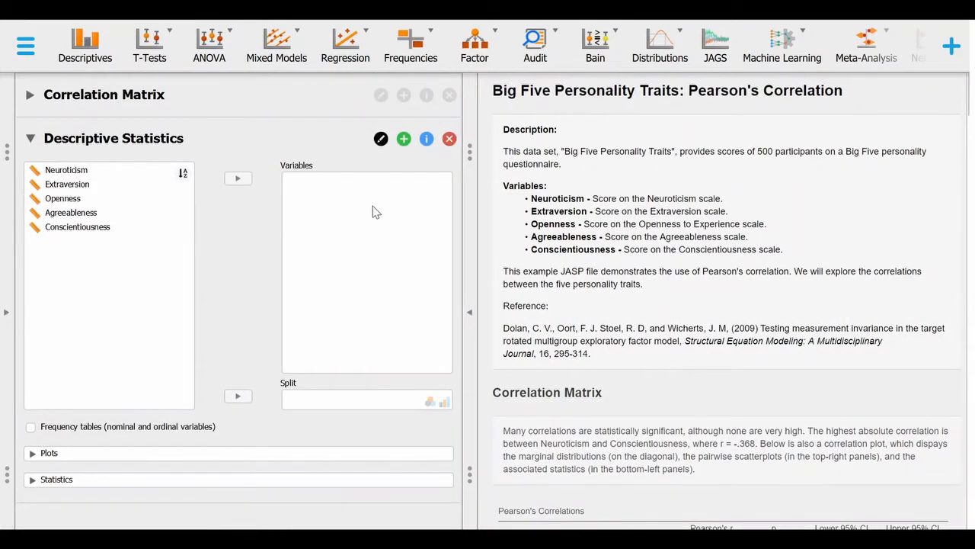
pyautogui.click(91, 177)
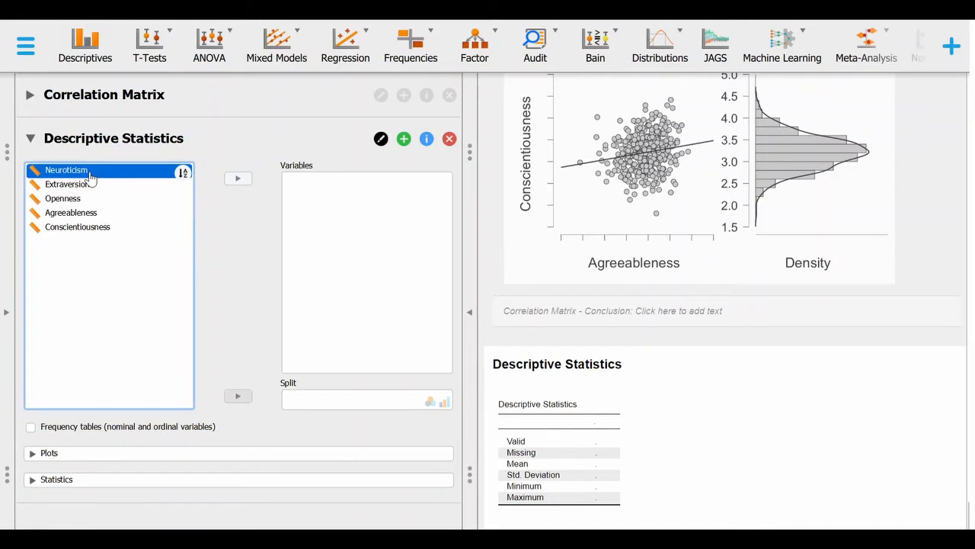
pyautogui.click(239, 179)
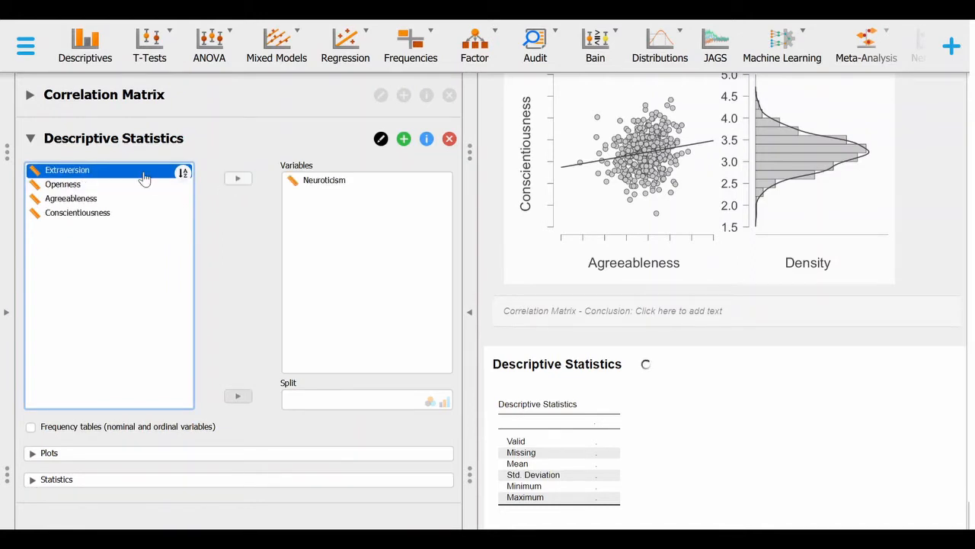
pyautogui.click(251, 183)
pyautogui.click(250, 183)
pyautogui.click(251, 183)
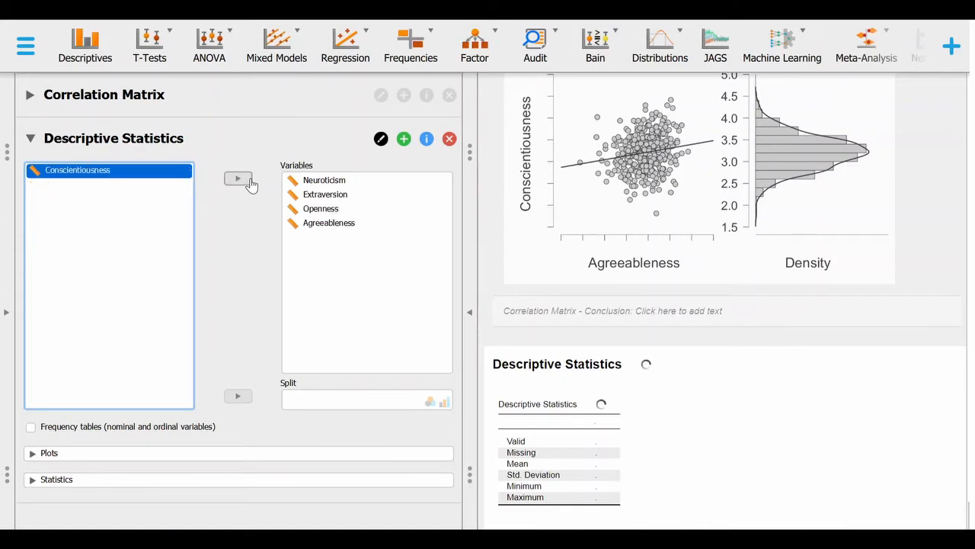
pyautogui.click(251, 183)
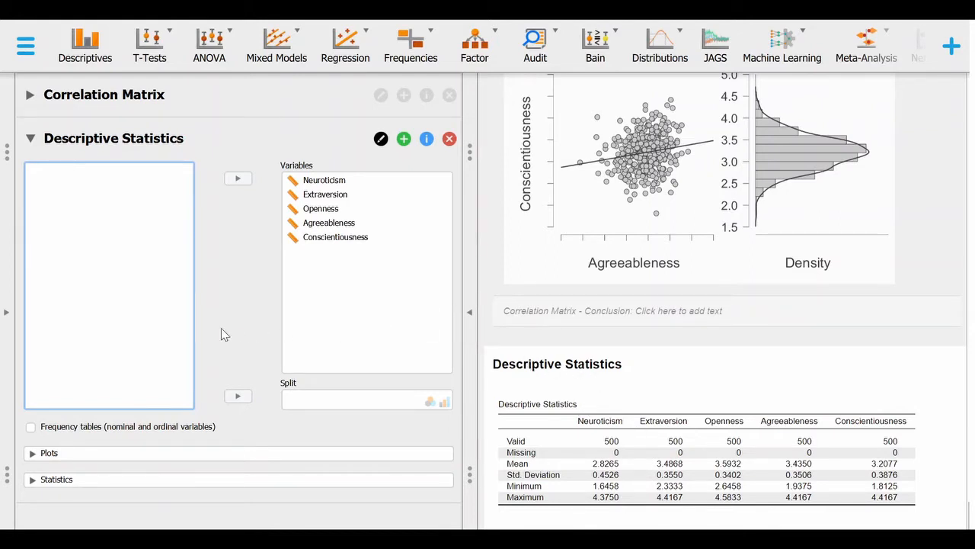
# Add boxplots with a jitter element to the descriptive statistics
pyautogui.click(209, 454)
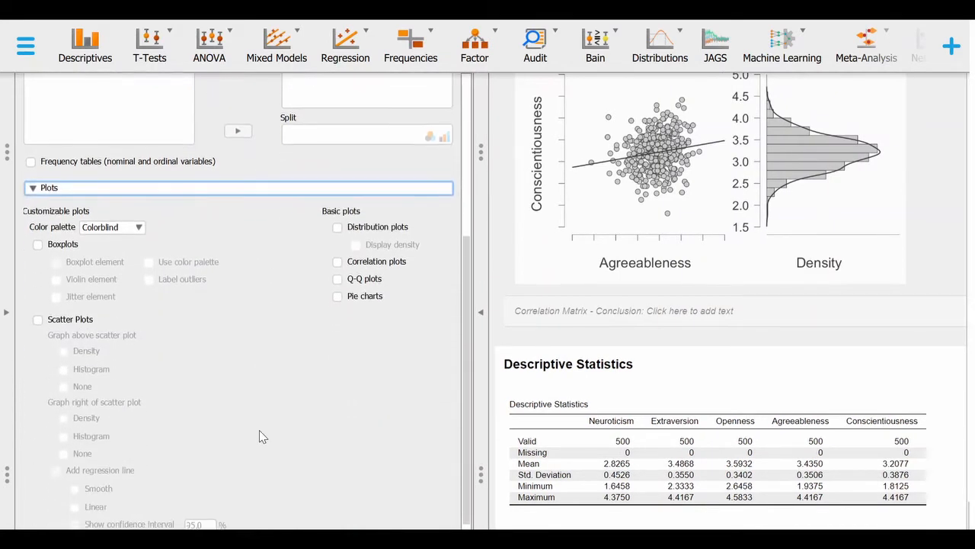
pyautogui.click(37, 248)
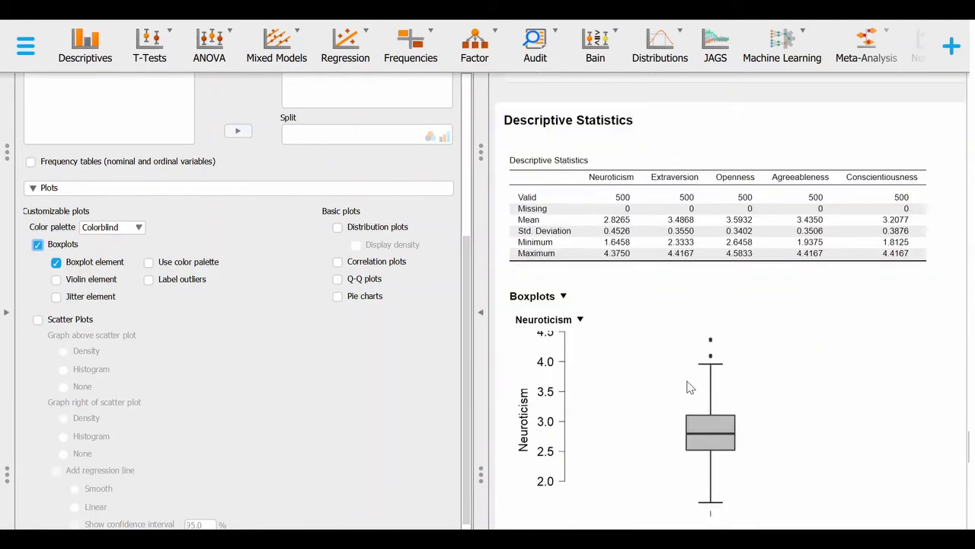
pyautogui.click(83, 297)
pyautogui.scroll(-1, 682, 391)
pyautogui.scroll(-1, 682, 390)
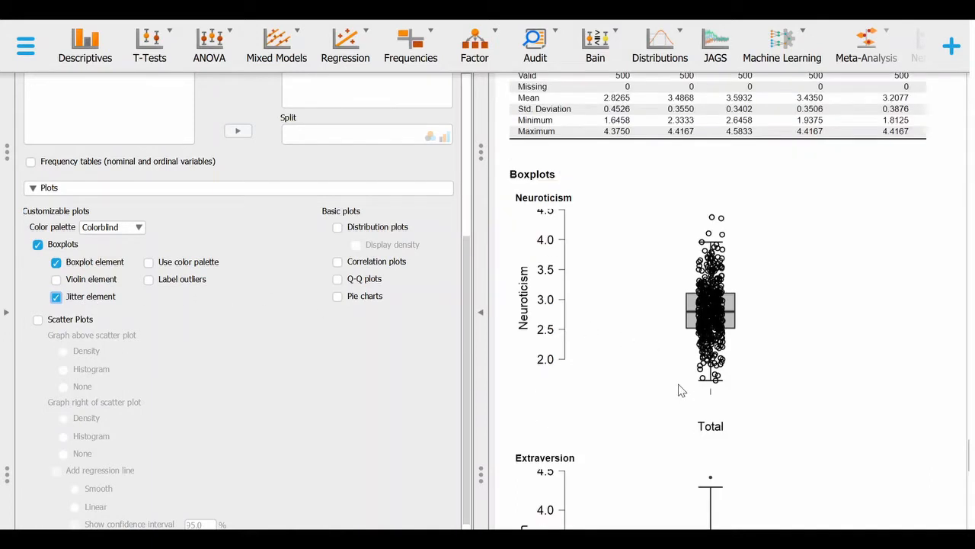
# Replace the boxplot element with a violin element and apply the color palette to the plots
pyautogui.click(57, 280)
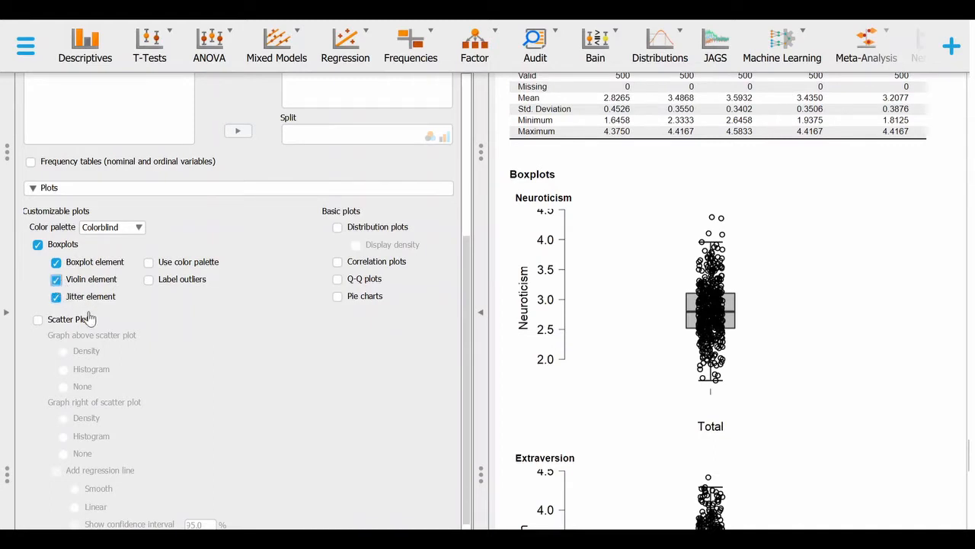
pyautogui.click(56, 264)
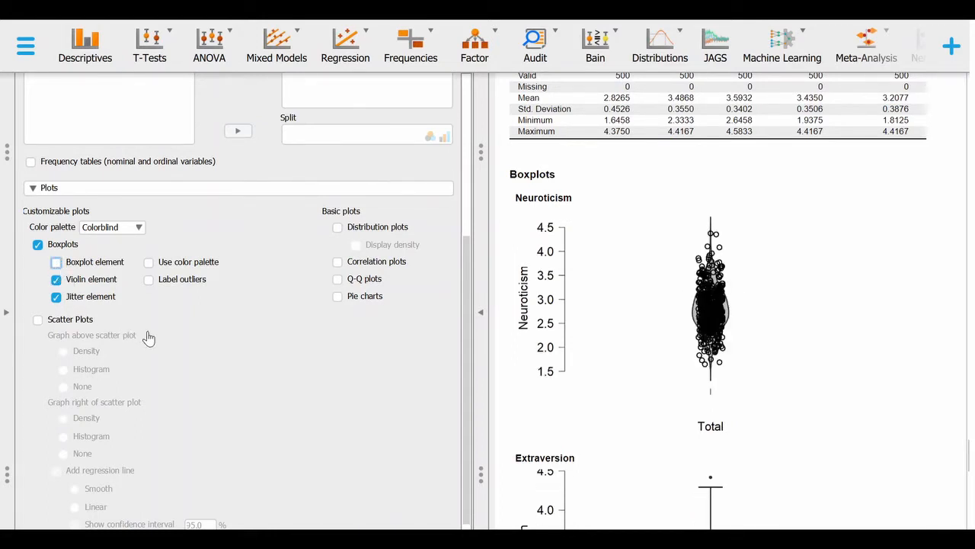
pyautogui.click(149, 263)
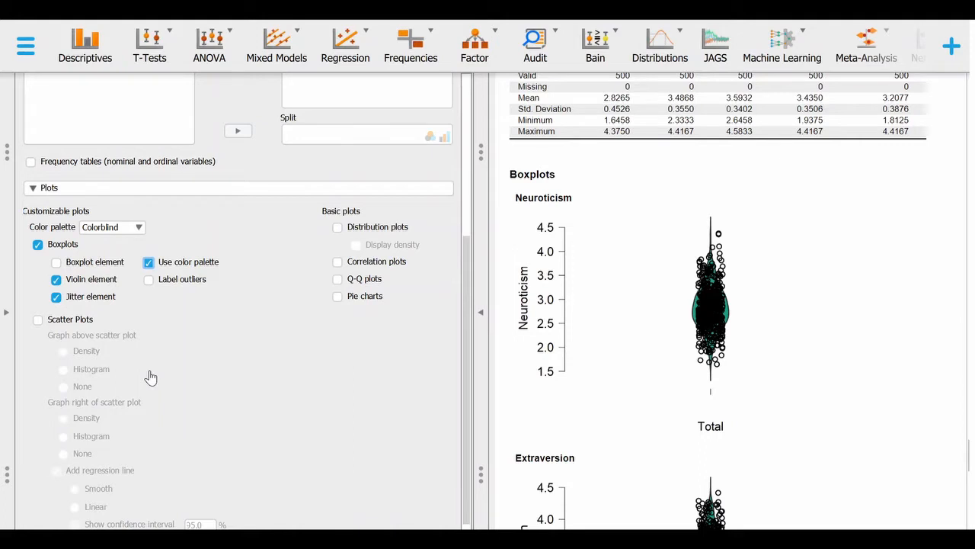
# Add scatter plots with no graph above or to the right of them and without a regression line
pyautogui.click(38, 320)
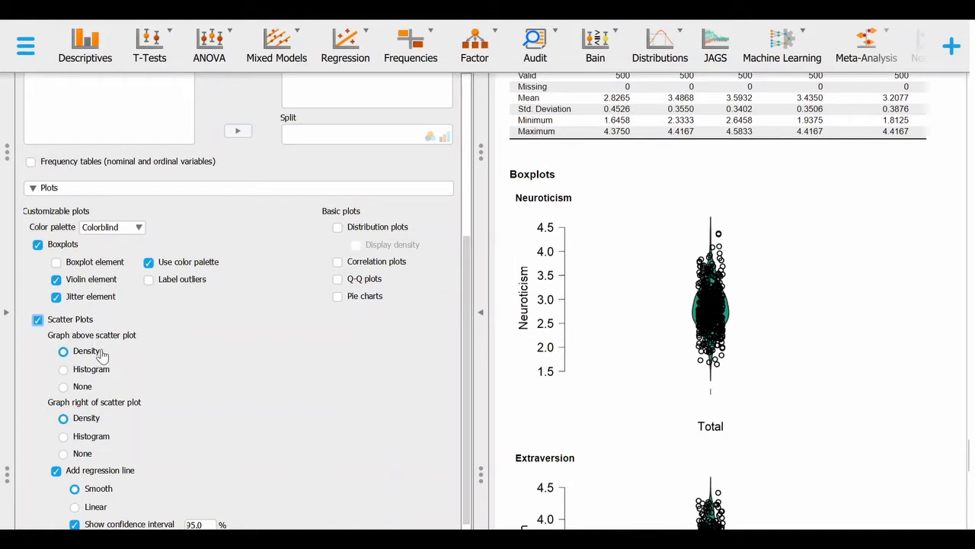
pyautogui.click(64, 386)
pyautogui.scroll(-1, 240, 402)
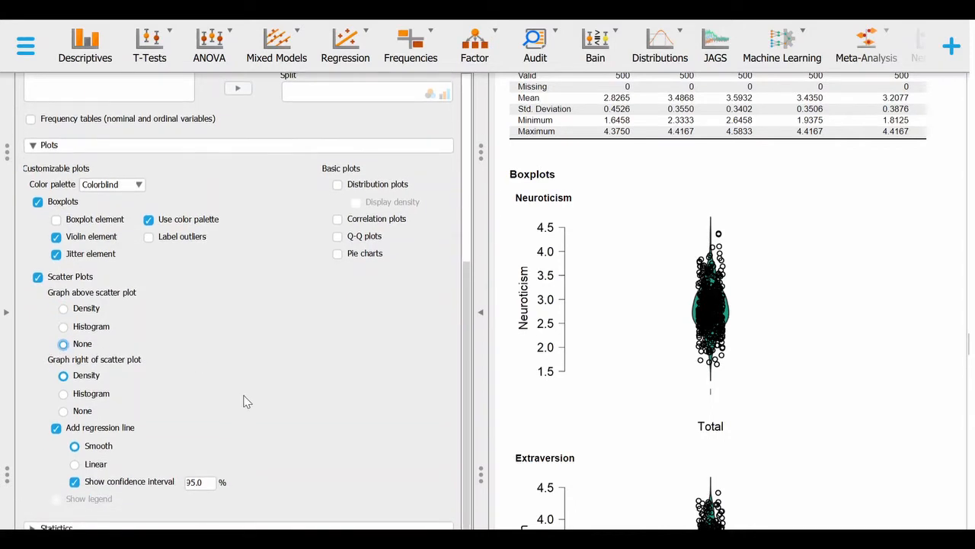
pyautogui.click(64, 412)
pyautogui.click(55, 429)
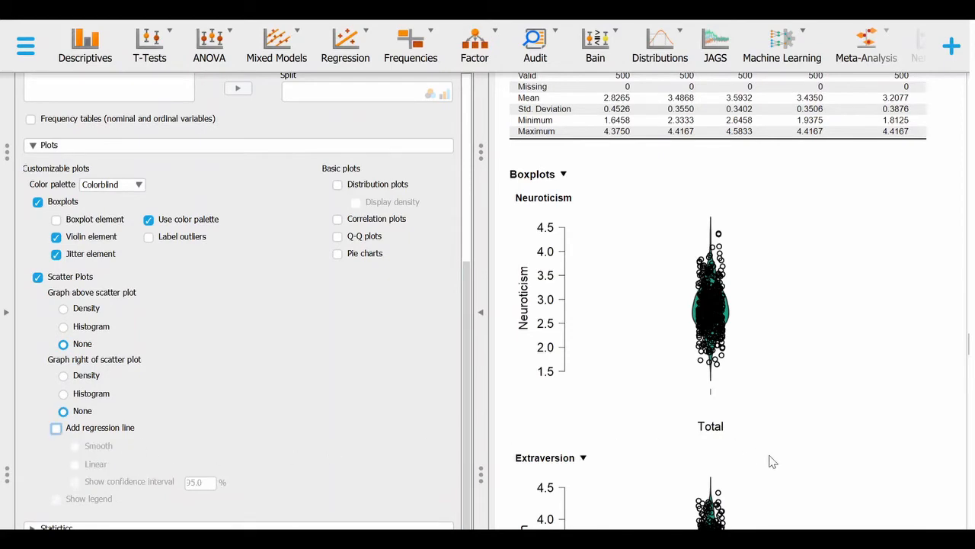
# Add a linear regression line to the scatter plots
pyautogui.scroll(-6, 770, 460)
pyautogui.scroll(-8, 772, 461)
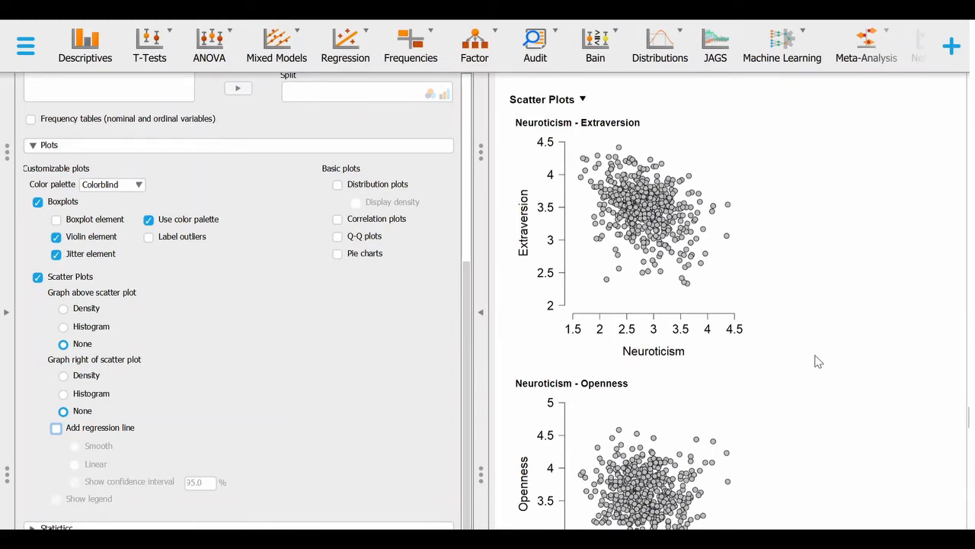
pyautogui.scroll(-8, 817, 361)
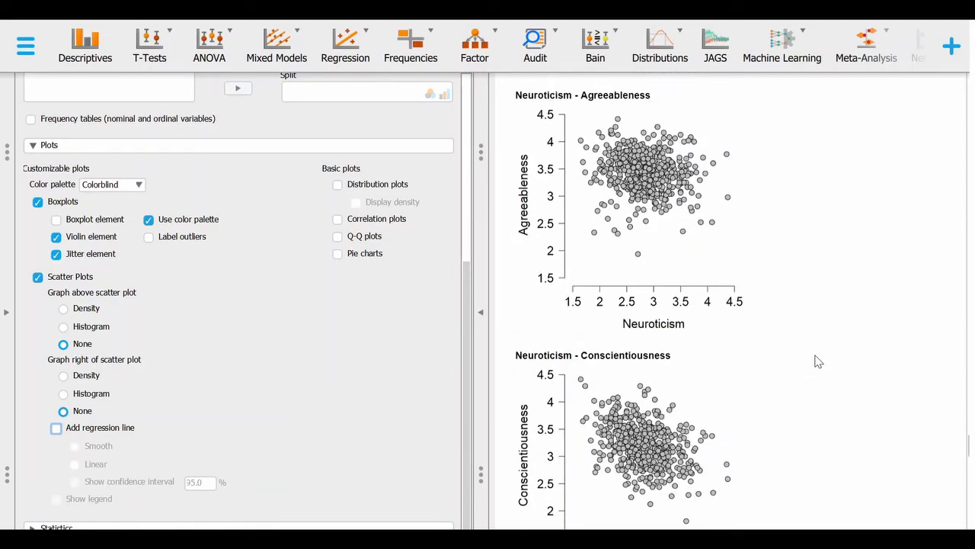
pyautogui.scroll(-10, 818, 361)
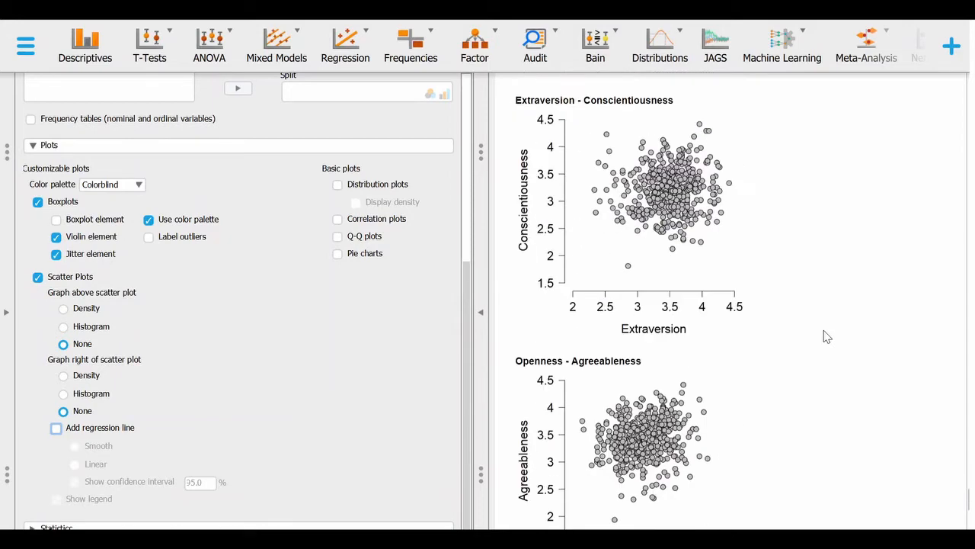
pyautogui.scroll(-8, 828, 336)
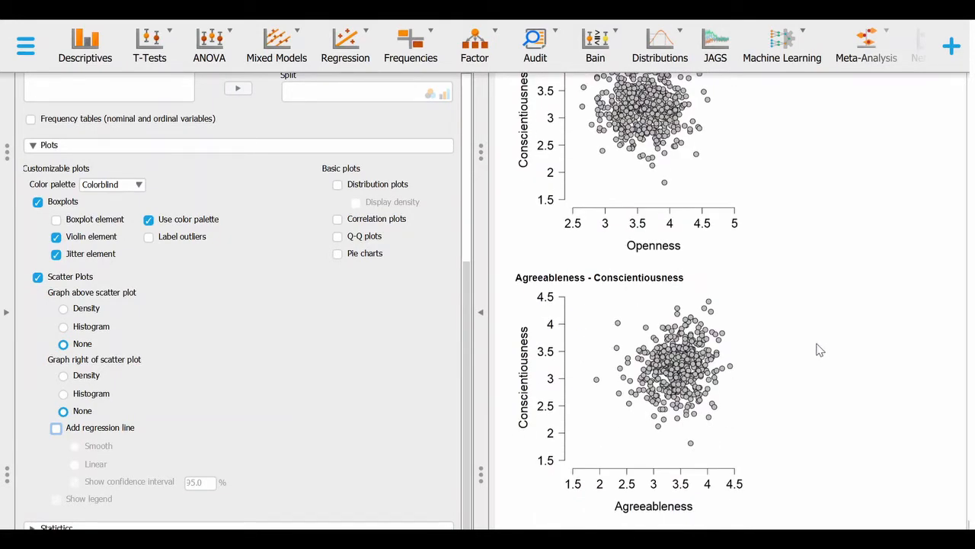
pyautogui.click(57, 430)
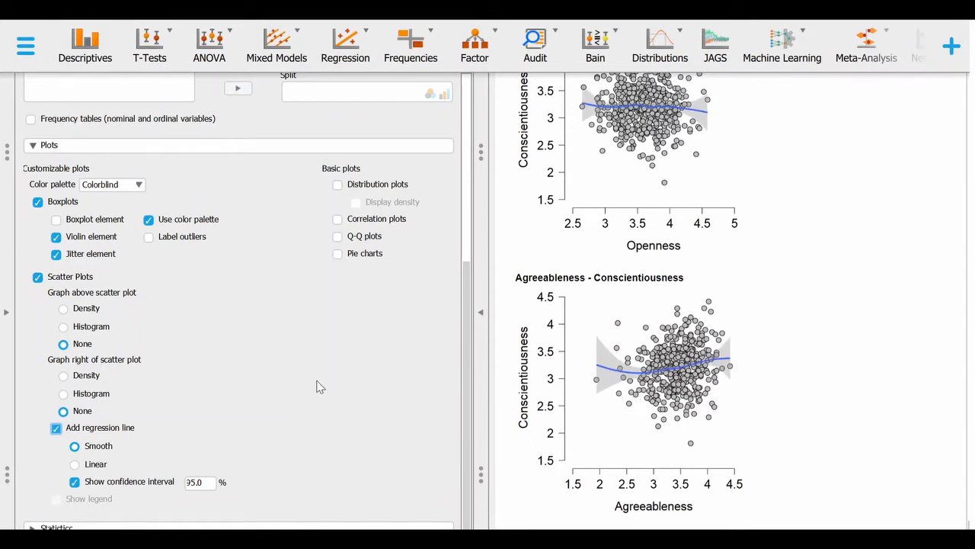
pyautogui.click(76, 448)
pyautogui.click(74, 465)
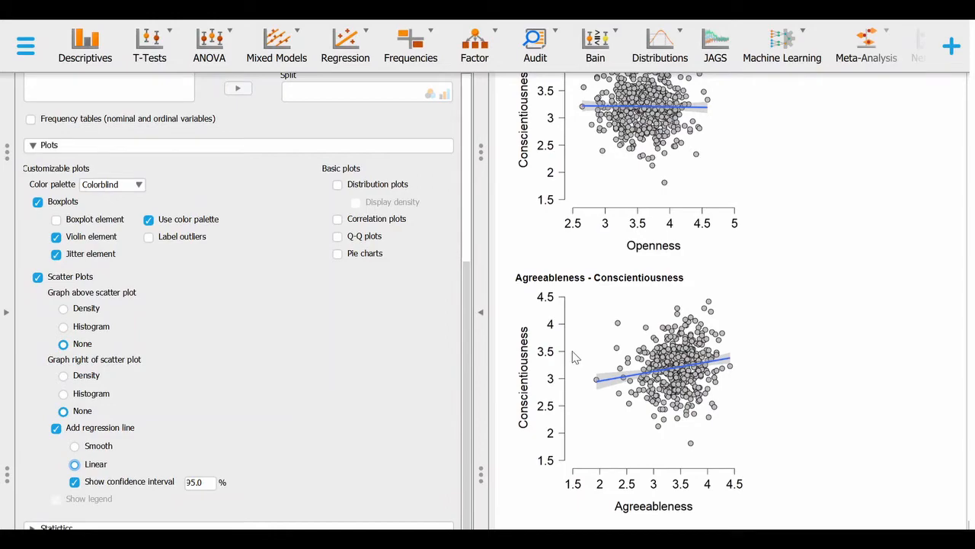
# Add correlation plots for the five personality variables to the descriptive output
pyautogui.scroll(3, 576, 358)
pyautogui.scroll(15, 575, 358)
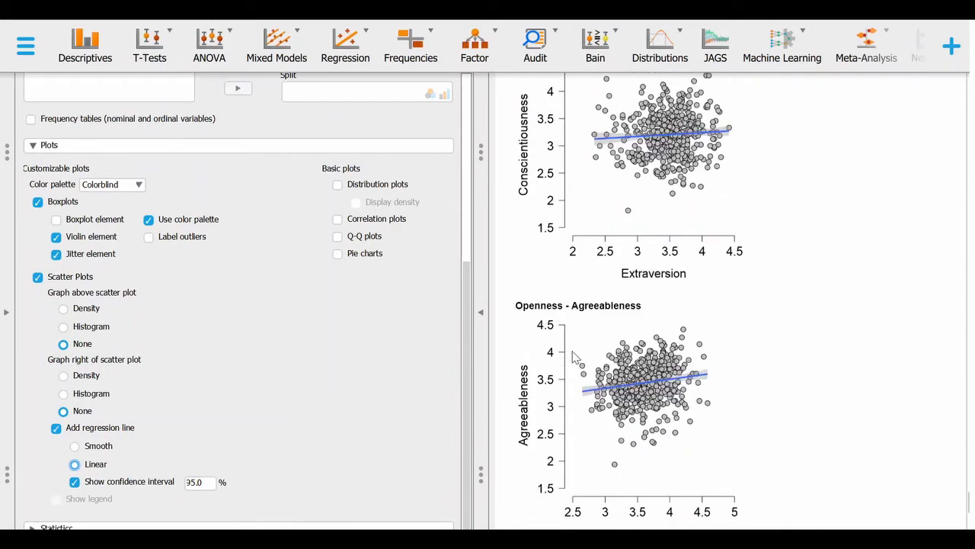
pyautogui.scroll(7, 576, 358)
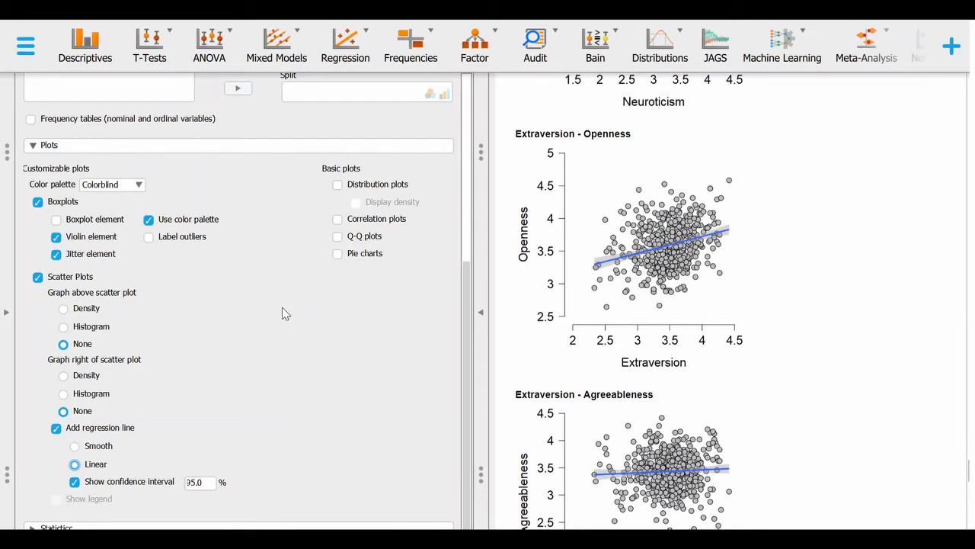
pyautogui.click(337, 221)
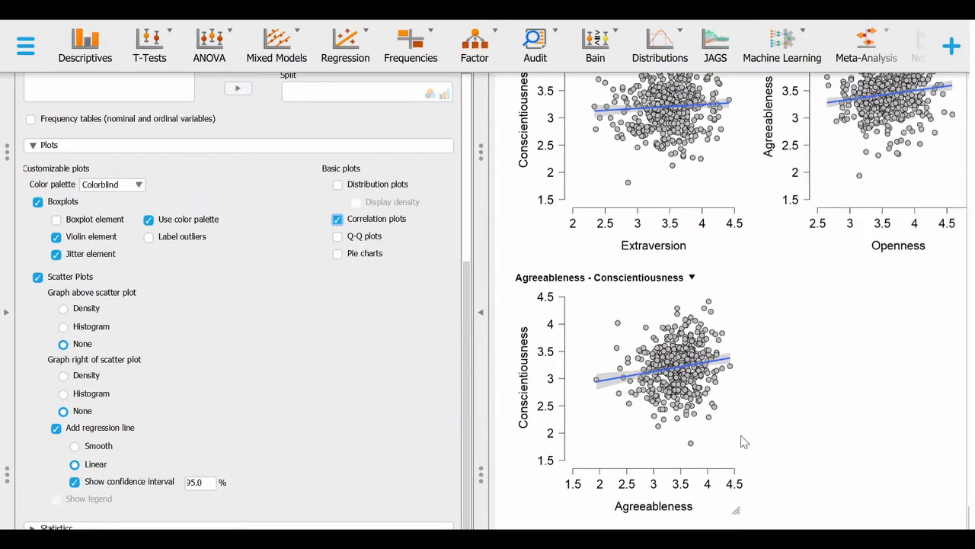
# Examine the correlation plot matrix in the results, including its density histograms and pairwise scatter plots
pyautogui.scroll(8, 741, 465)
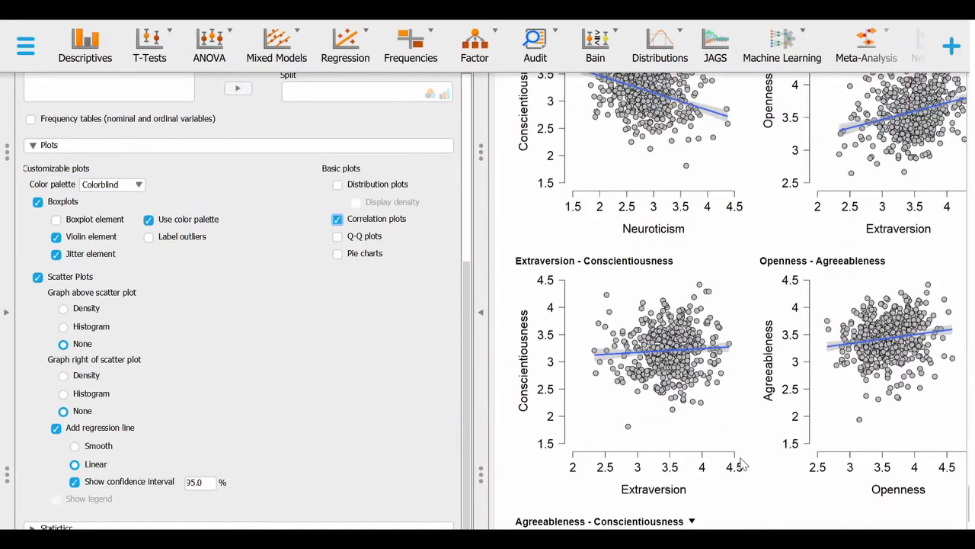
pyautogui.scroll(5, 743, 464)
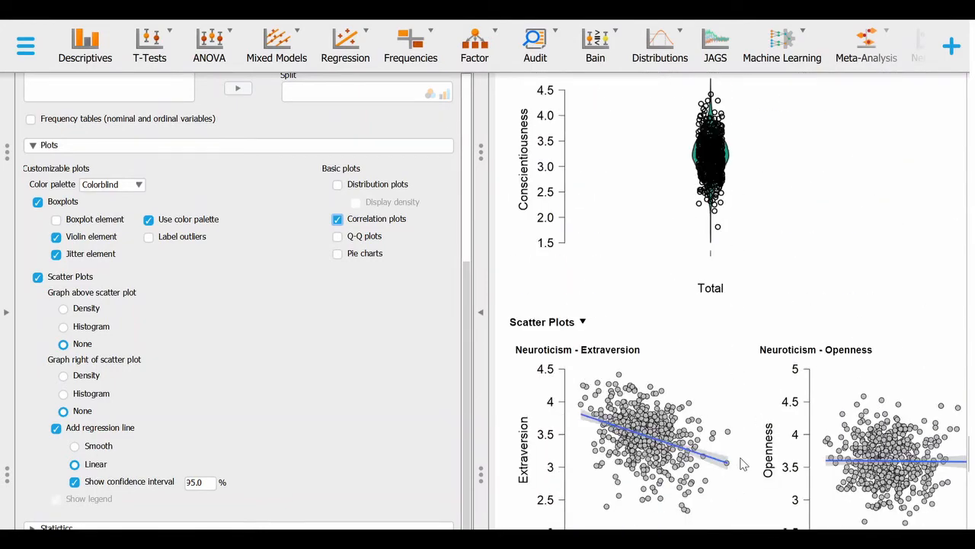
pyautogui.scroll(-1, 743, 464)
pyautogui.scroll(-10, 743, 464)
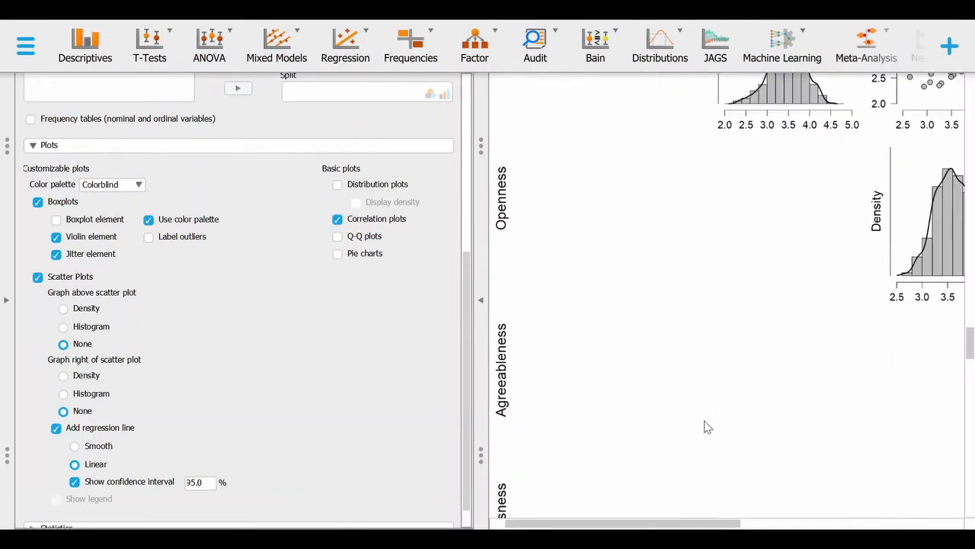
pyautogui.scroll(1, 707, 427)
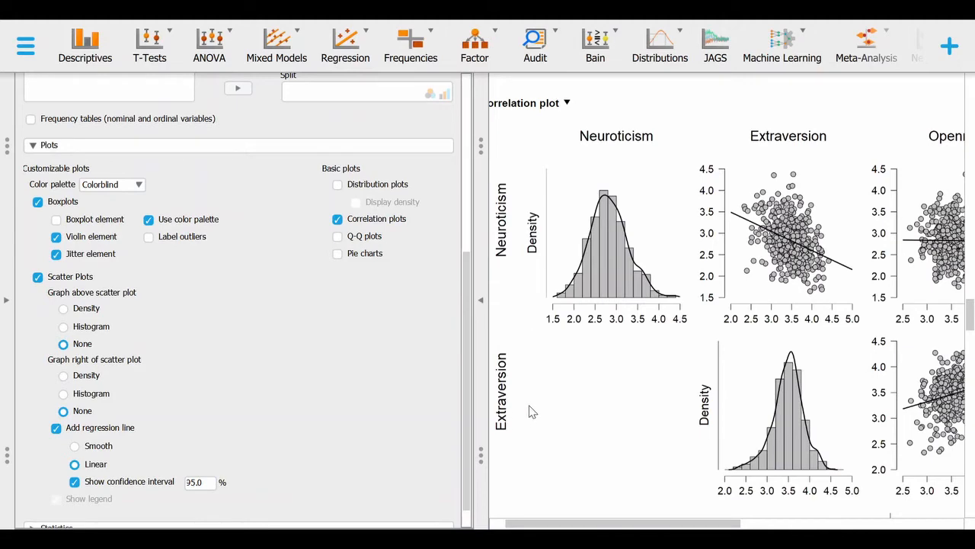
pyautogui.scroll(-2, 537, 385)
pyautogui.scroll(-3, 534, 393)
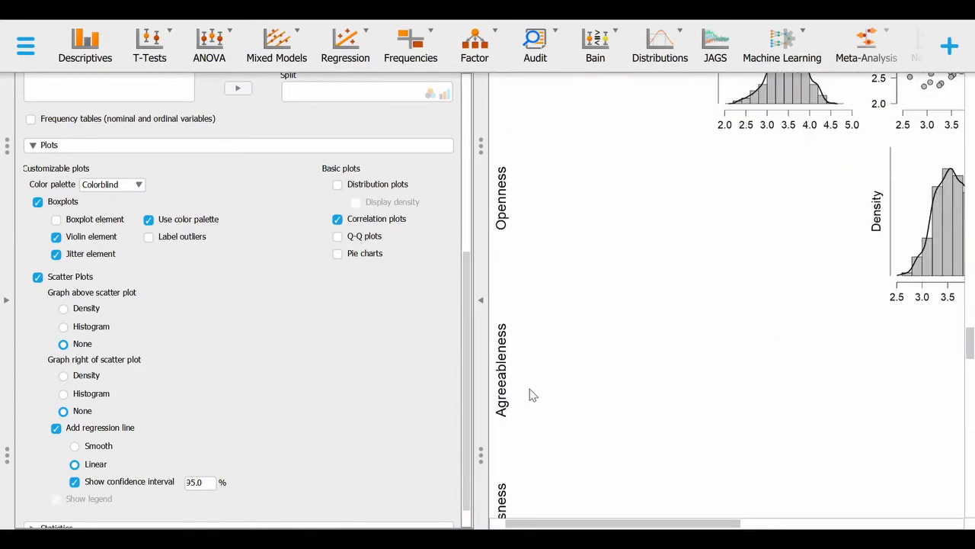
pyautogui.scroll(-2, 532, 395)
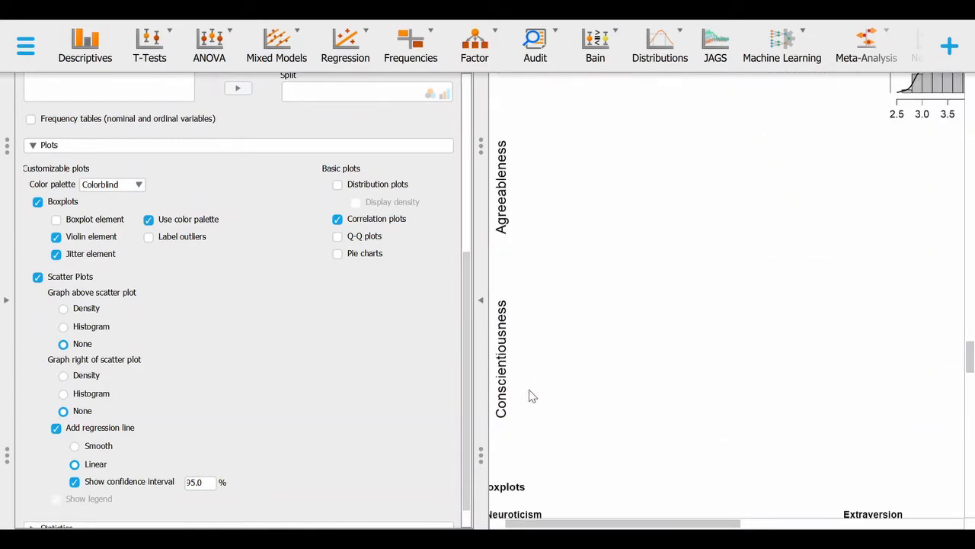
pyautogui.scroll(6, 532, 395)
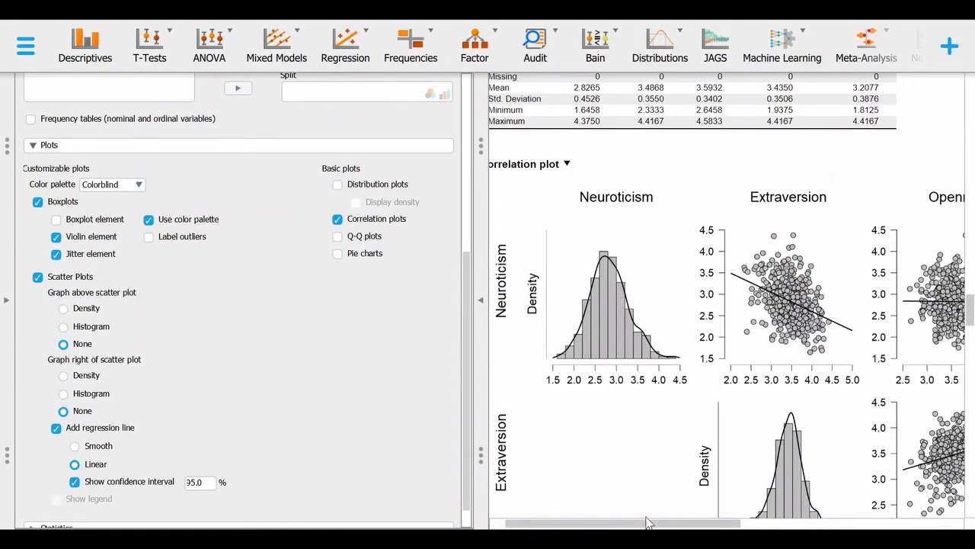
pyautogui.moveTo(646, 523); pyautogui.dragTo(671, 527)
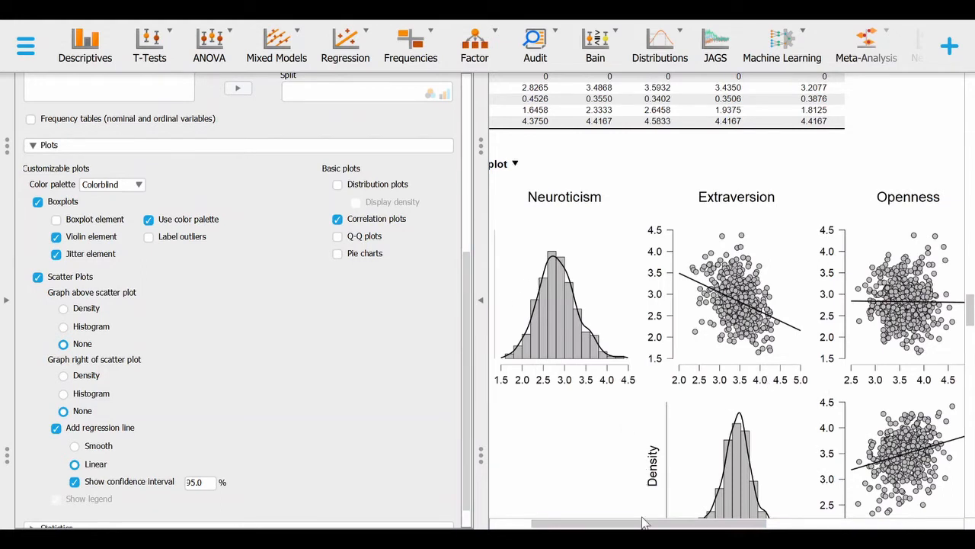
pyautogui.moveTo(646, 523); pyautogui.dragTo(605, 523)
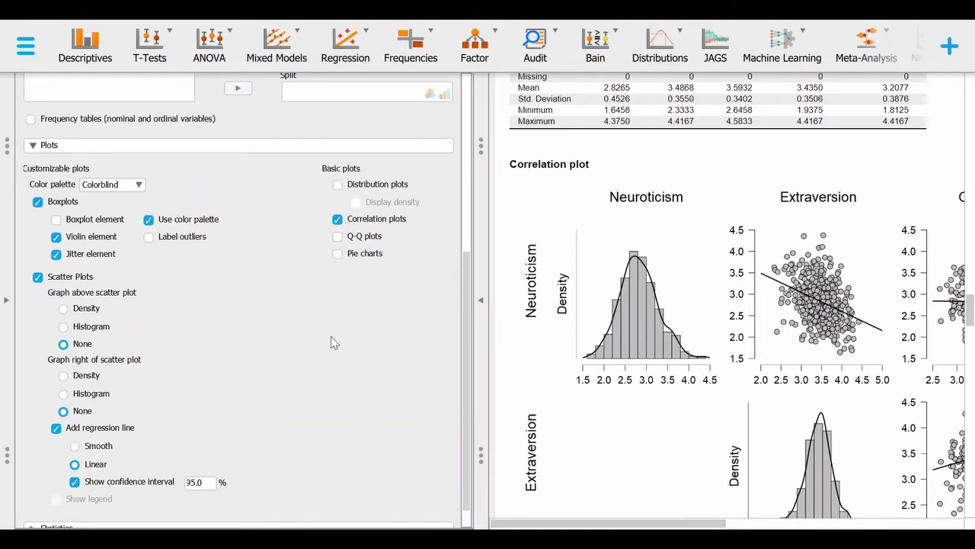
# Start a new classical Correlation analysis from the regression analyses
pyautogui.scroll(5, 332, 343)
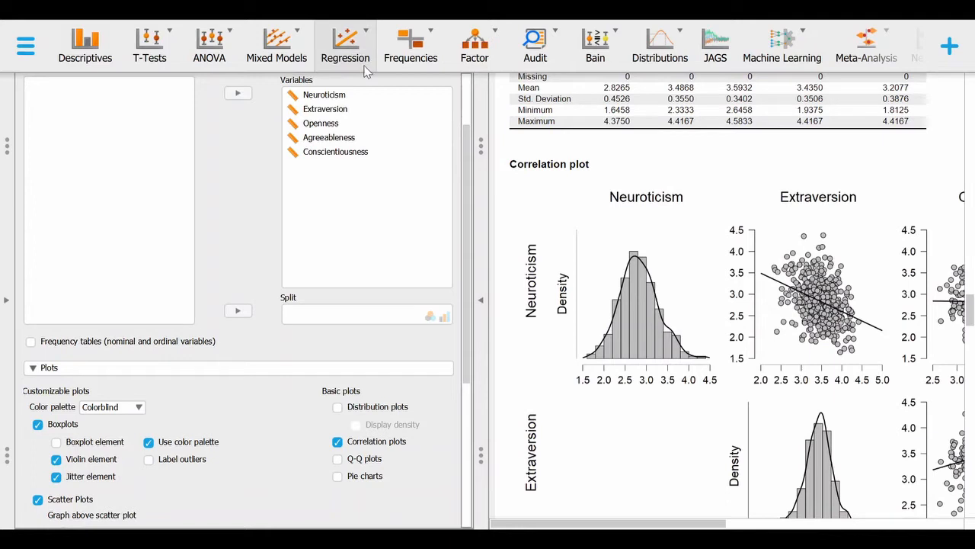
pyautogui.click(367, 40)
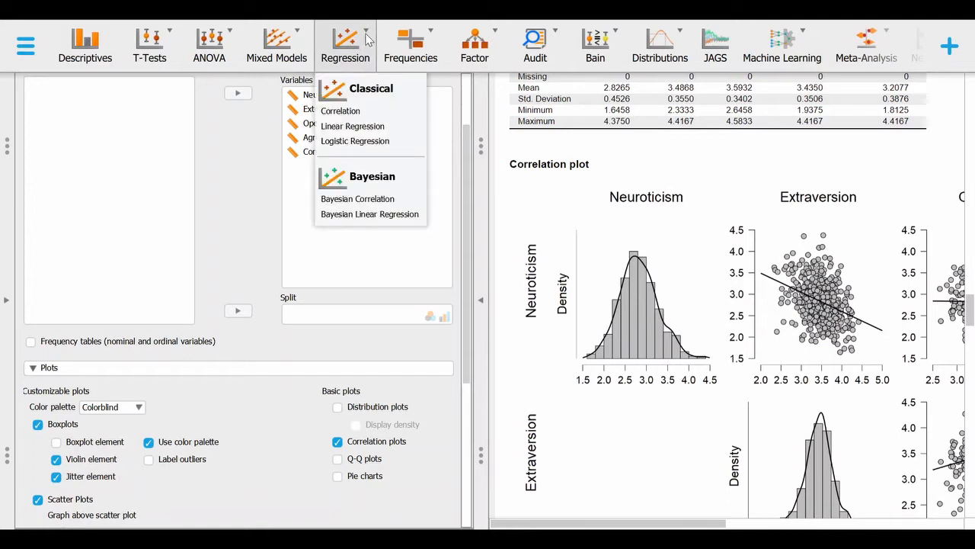
pyautogui.click(341, 111)
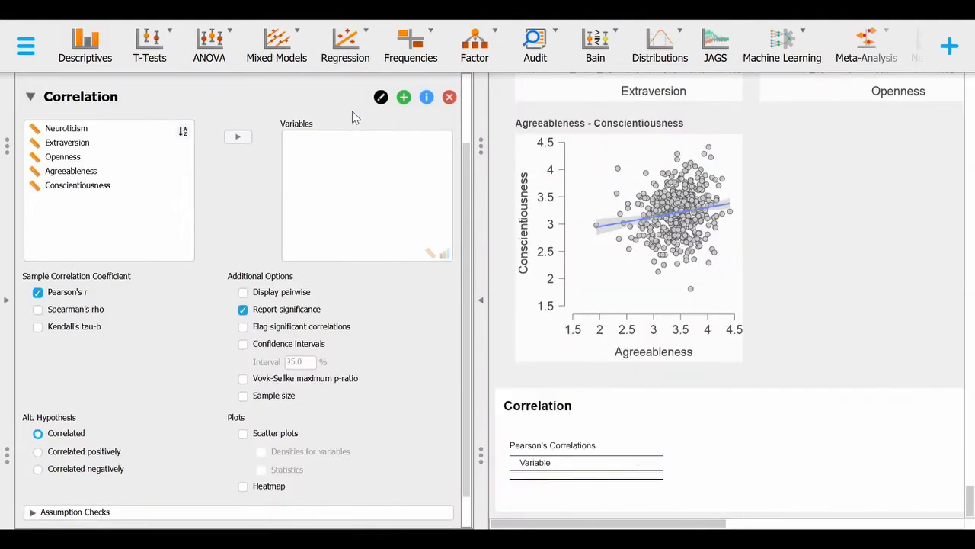
# Assign Neuroticism, Extraversion, Openness, Agreeableness and Conscientiousness as the variables of the correlation analysis
pyautogui.click(95, 131)
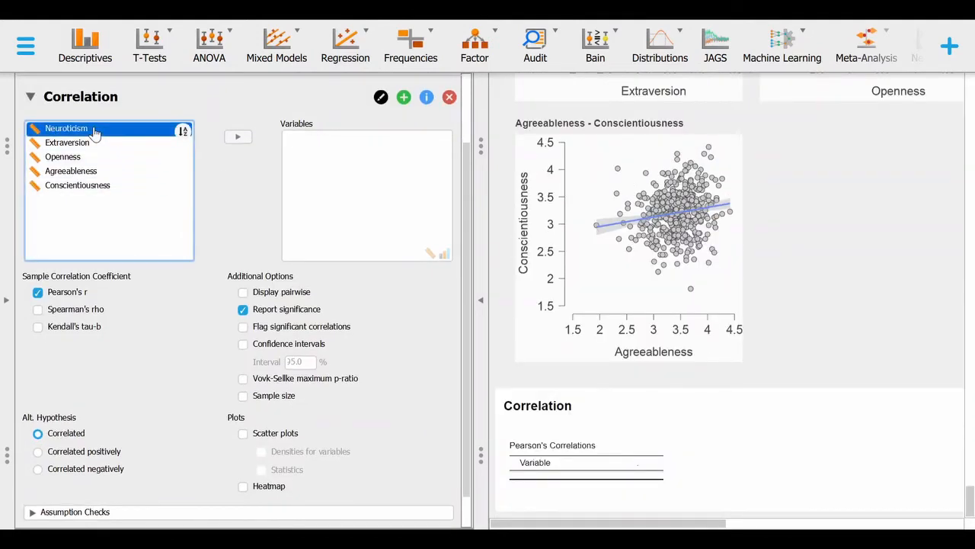
pyautogui.click(238, 139)
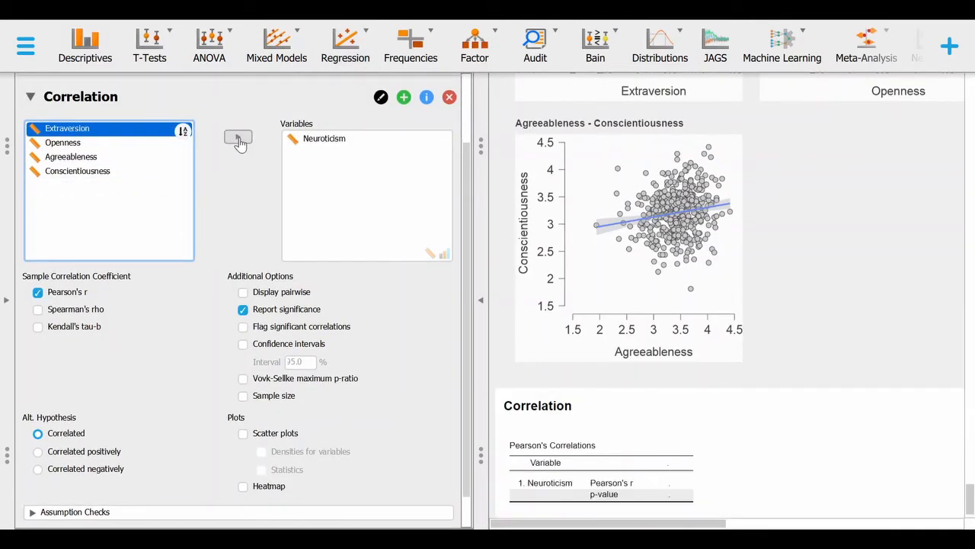
pyautogui.click(239, 138)
pyautogui.click(239, 139)
pyautogui.click(239, 138)
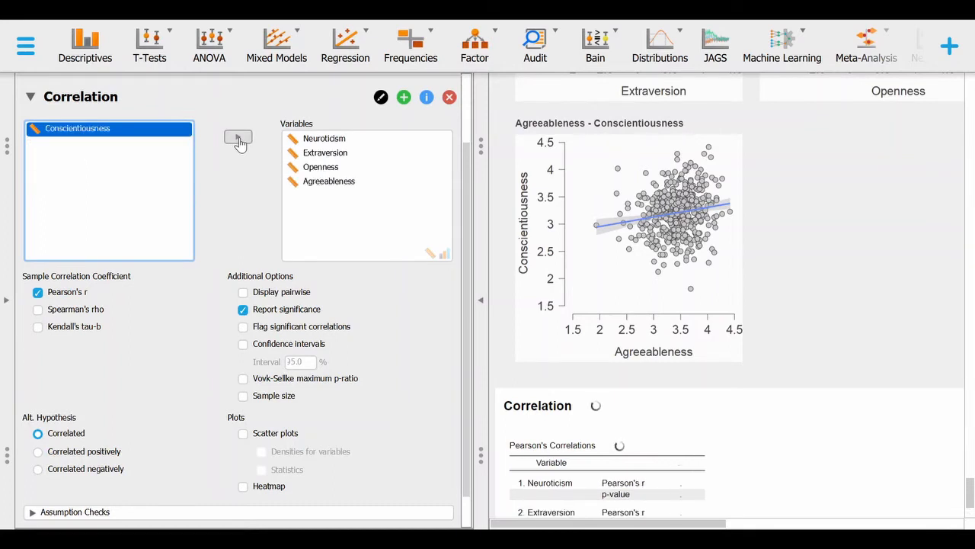
pyautogui.click(238, 139)
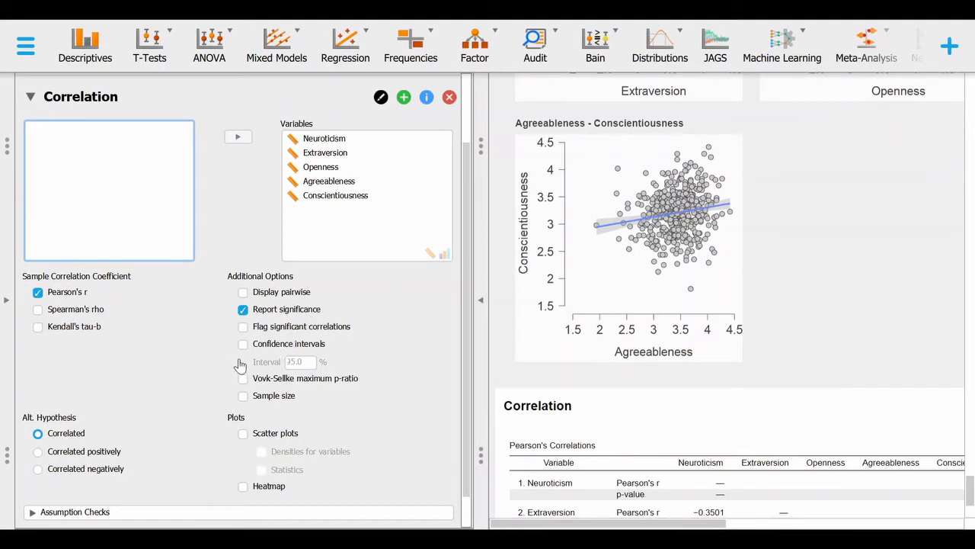
pyautogui.scroll(-3, 688, 436)
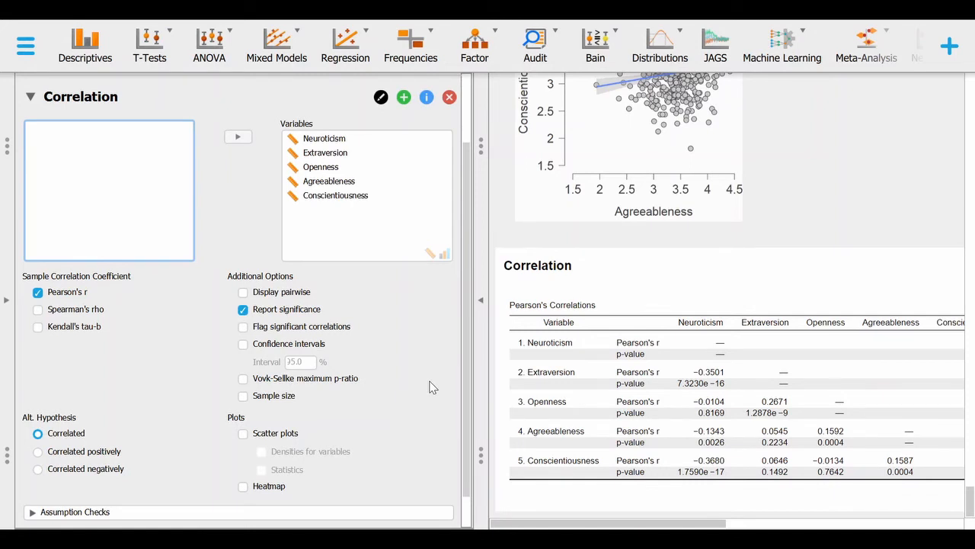
# Flag significant correlations in the Pearson's table and add scatter plots to the correlation output
pyautogui.click(243, 328)
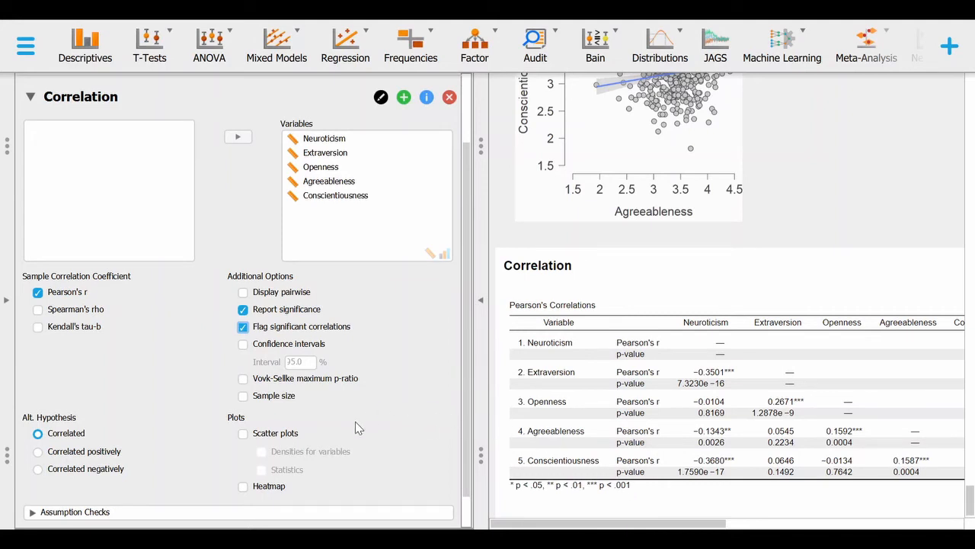
pyautogui.scroll(-1, 358, 428)
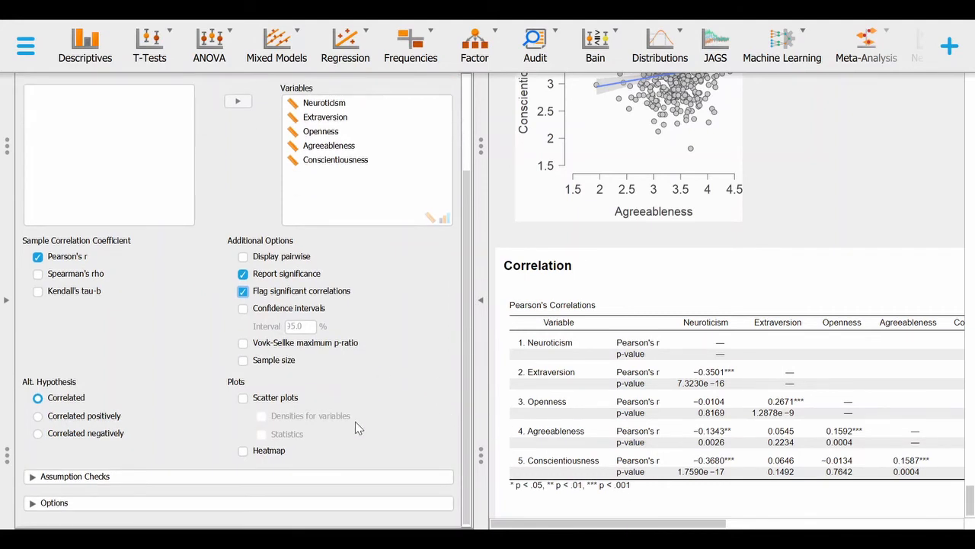
pyautogui.click(250, 400)
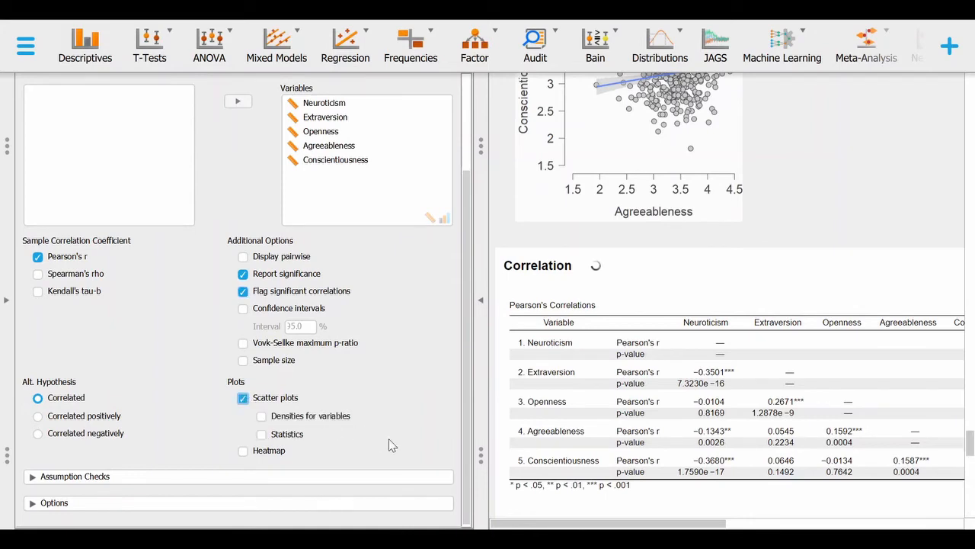
pyautogui.scroll(-6, 638, 418)
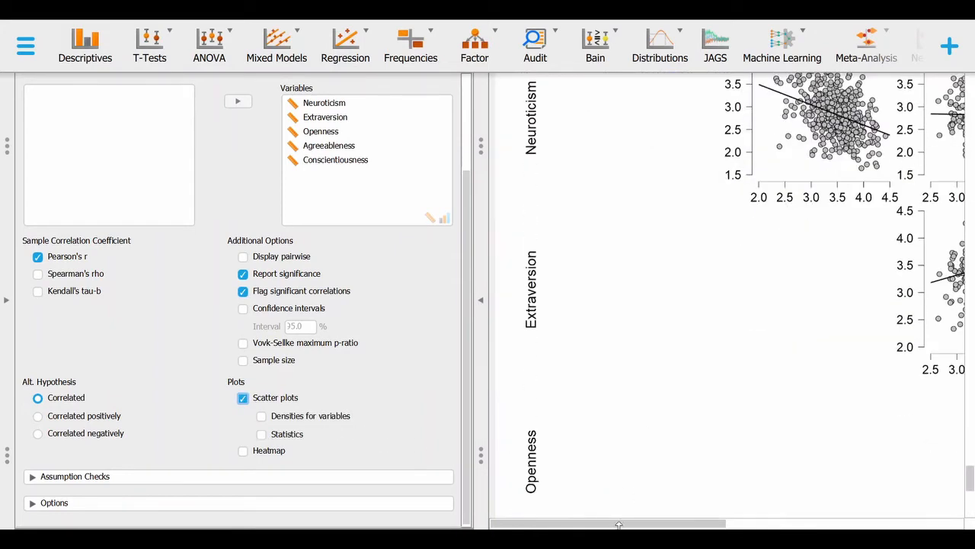
pyautogui.moveTo(622, 523); pyautogui.dragTo(672, 519)
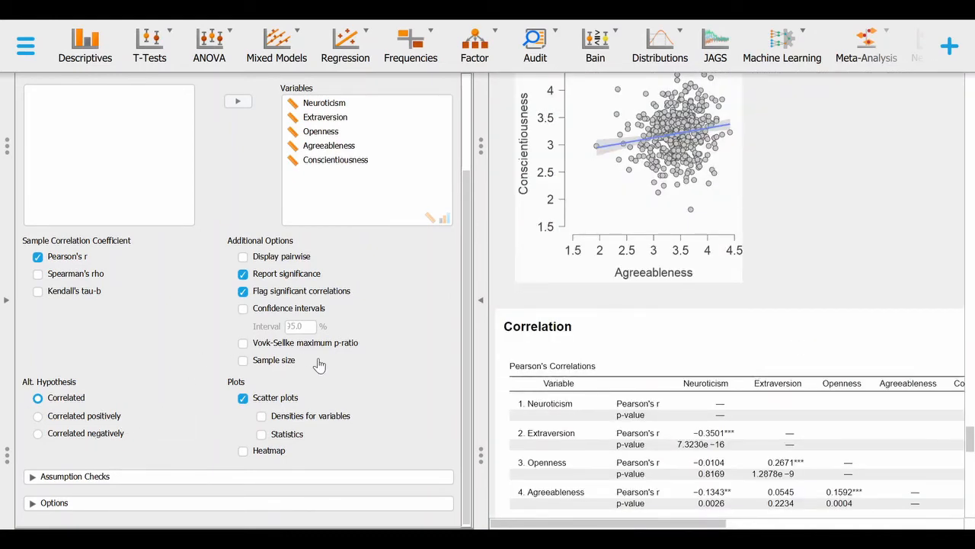
# Start a classical Linear Regression analysis with Neuroticism as the dependent variable
pyautogui.scroll(3, 319, 366)
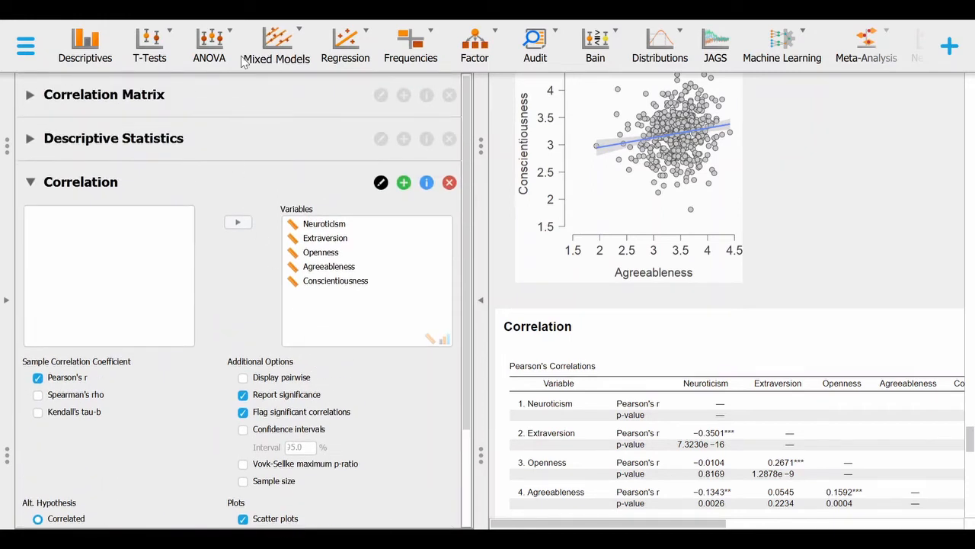
pyautogui.click(337, 54)
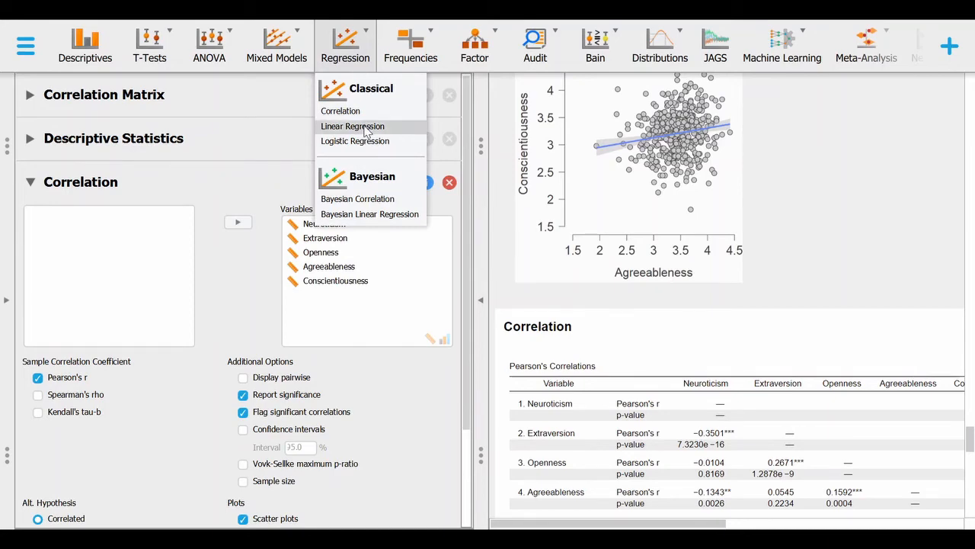
pyautogui.click(367, 131)
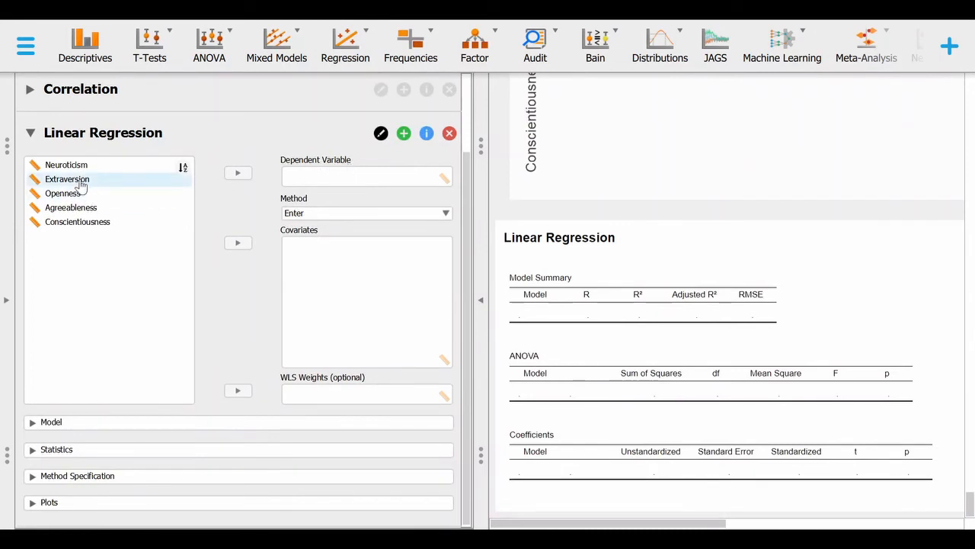
pyautogui.click(82, 169)
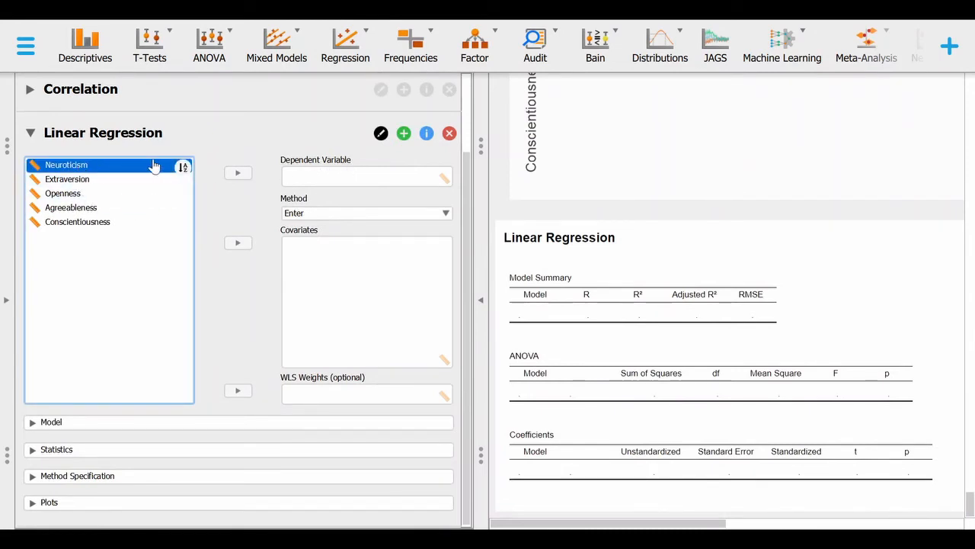
pyautogui.click(237, 175)
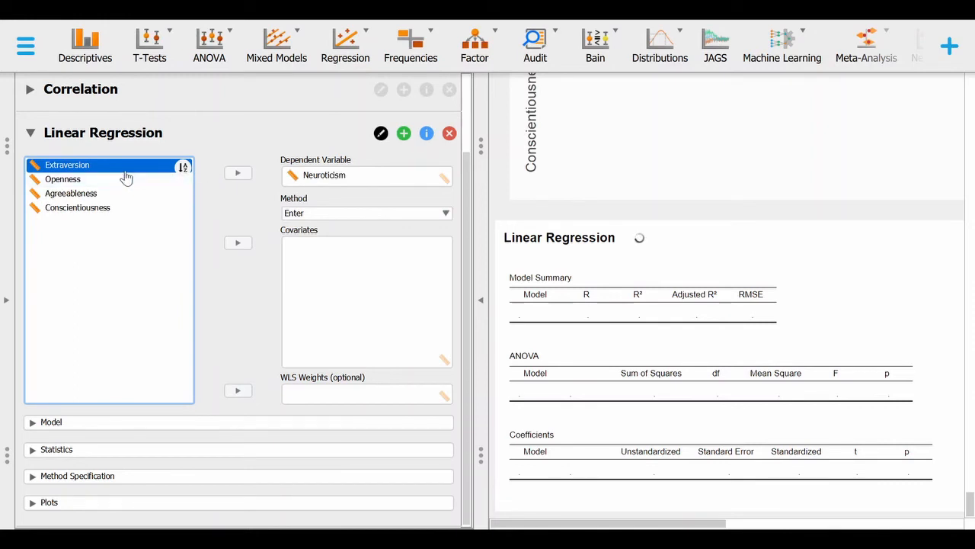
# Add Extraversion, Openness, Agreeableness and Conscientiousness as covariates of the linear regression and view the coefficients table
pyautogui.click(238, 244)
pyautogui.keyDown('shift'); pyautogui.click(152, 207); pyautogui.keyUp('shift')
pyautogui.moveTo(153, 207); pyautogui.dragTo(290, 261)
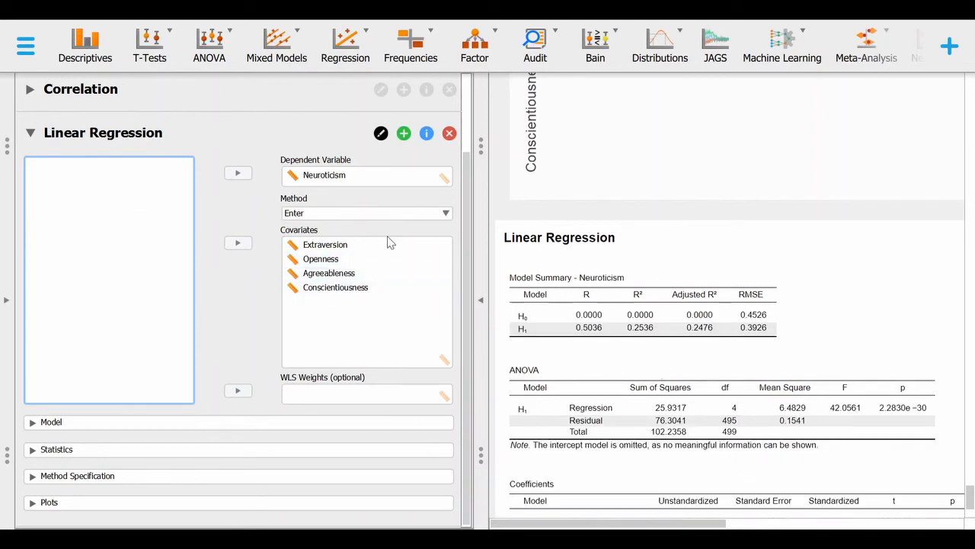
pyautogui.scroll(-3, 669, 366)
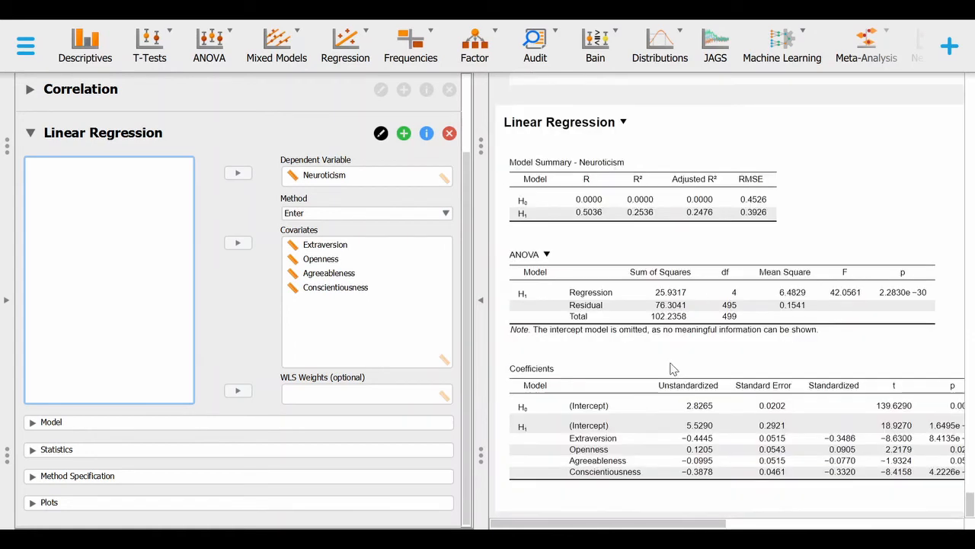